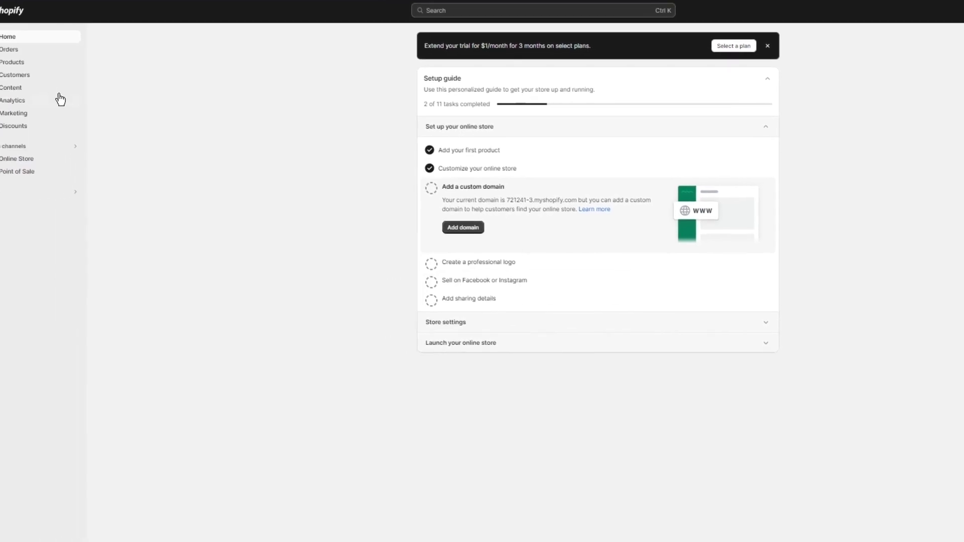
# Step: Open the Shopify orders list, then search the web for cjdropshipping
pyautogui.click(53, 48)
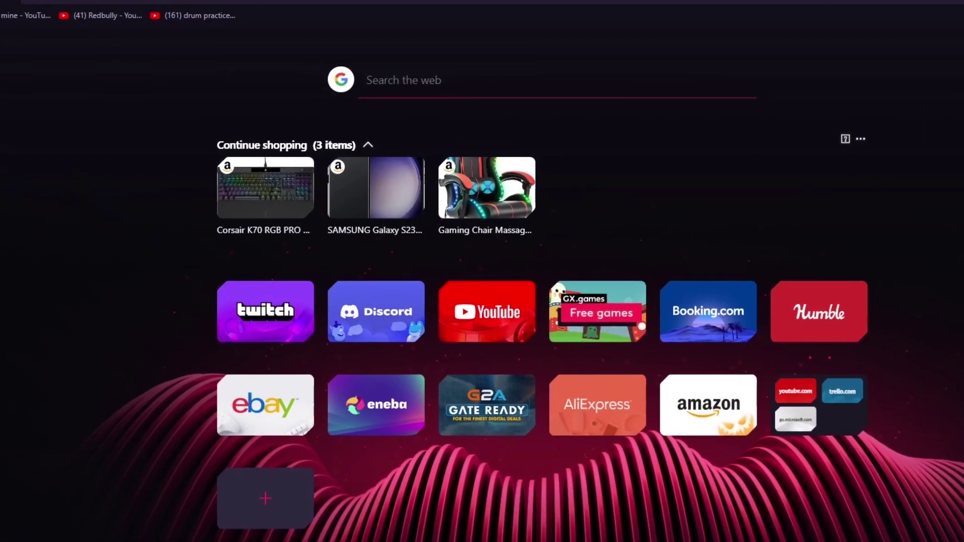
pyautogui.hotkey('ctrl', 'l')
pyautogui.write('cjdropshipping')
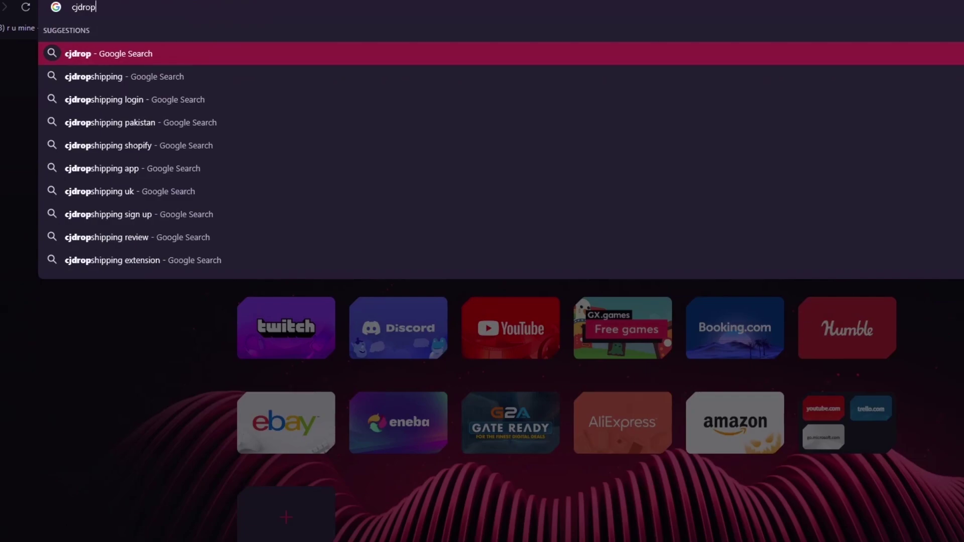
pyautogui.press('Return')
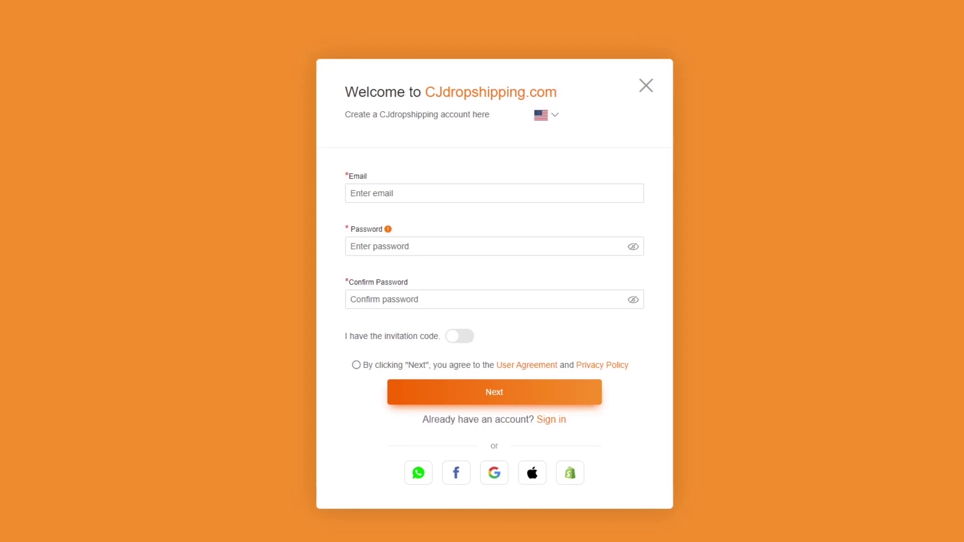
# Step: Paste the sign-up email address into the Email field
pyautogui.click(473, 193)
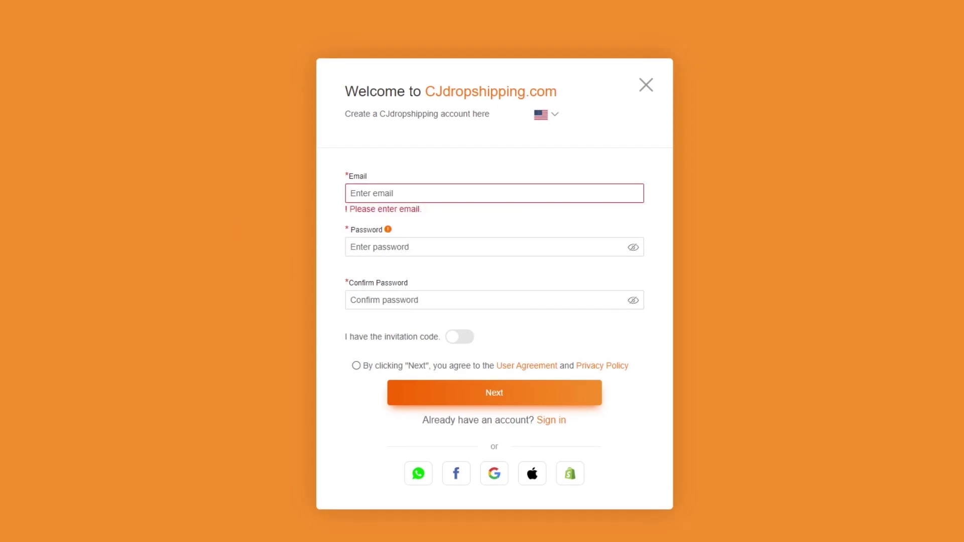
pyautogui.rightClick(596, 187)
pyautogui.click(624, 280)
# Step: Enter the account password and its confirmation, and accept the user agreement and privacy policy
pyautogui.click(540, 246)
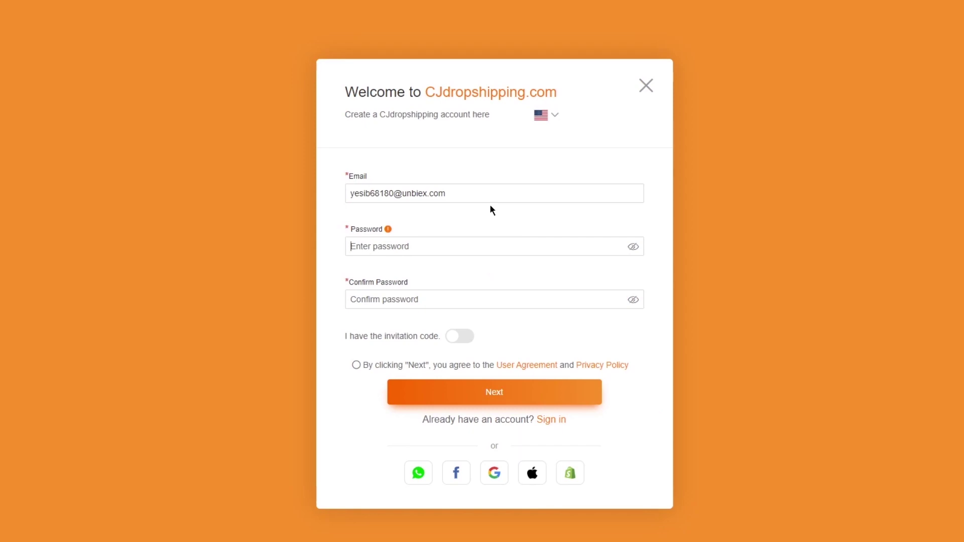
pyautogui.write('abcdefg')
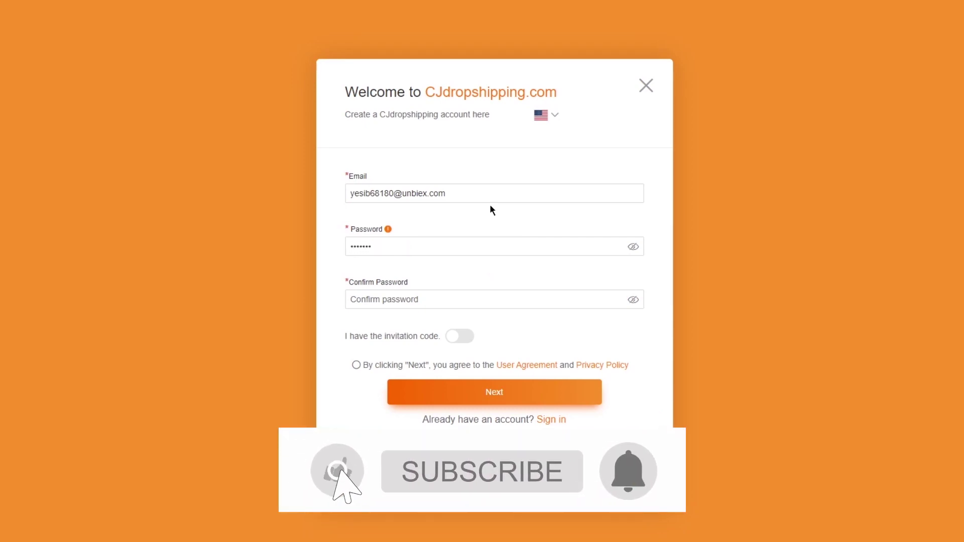
pyautogui.write('hi')
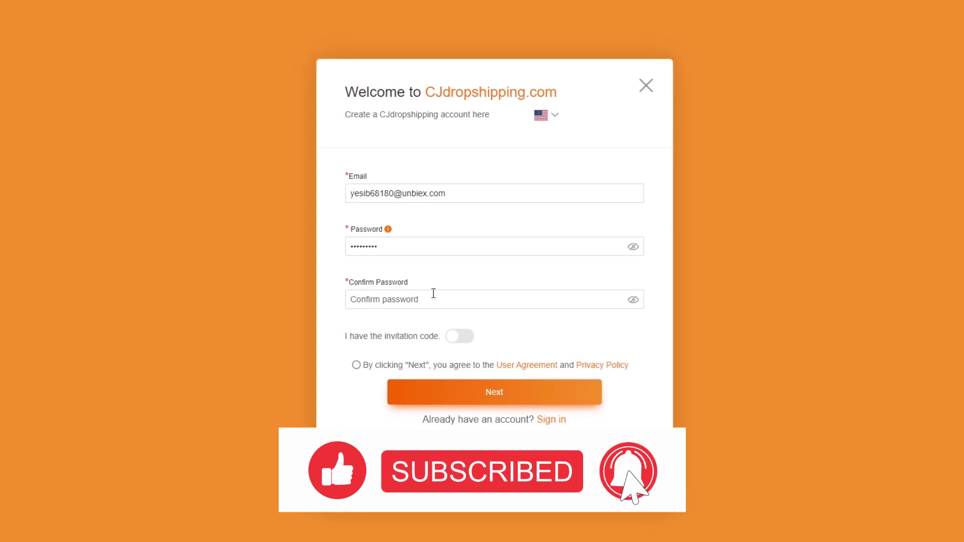
pyautogui.click(419, 298)
pyautogui.write('abcdef')
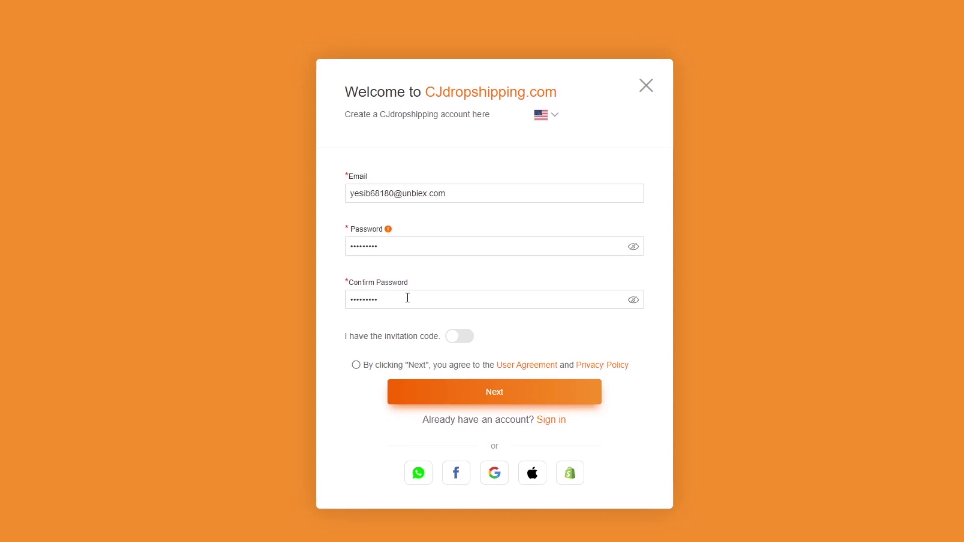
pyautogui.click(357, 366)
# Step: Submit the credentials, enter a username, autofill name and phone, and confirm the personal details
pyautogui.click(503, 385)
pyautogui.click(431, 237)
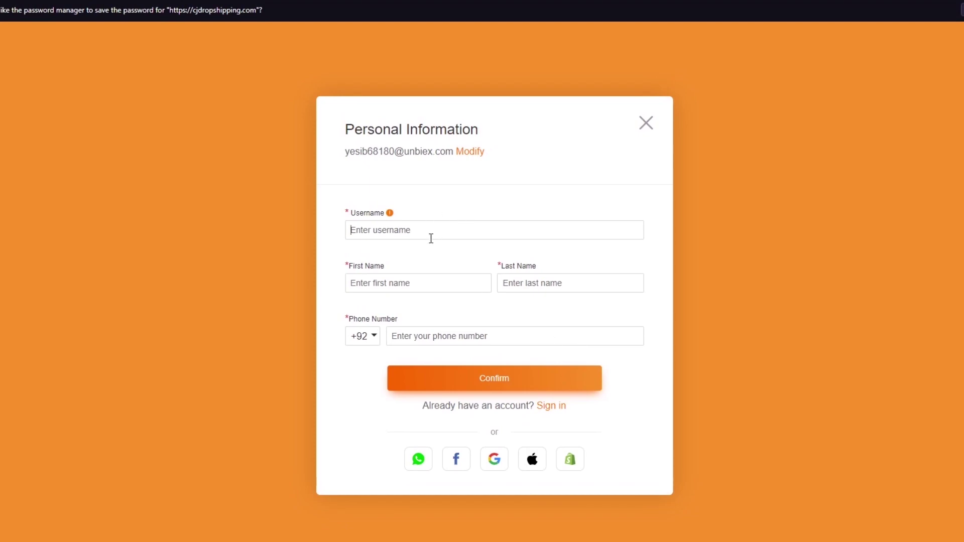
pyautogui.write('guyvtuyv67876')
pyautogui.click(431, 284)
pyautogui.click(457, 343)
pyautogui.click(506, 385)
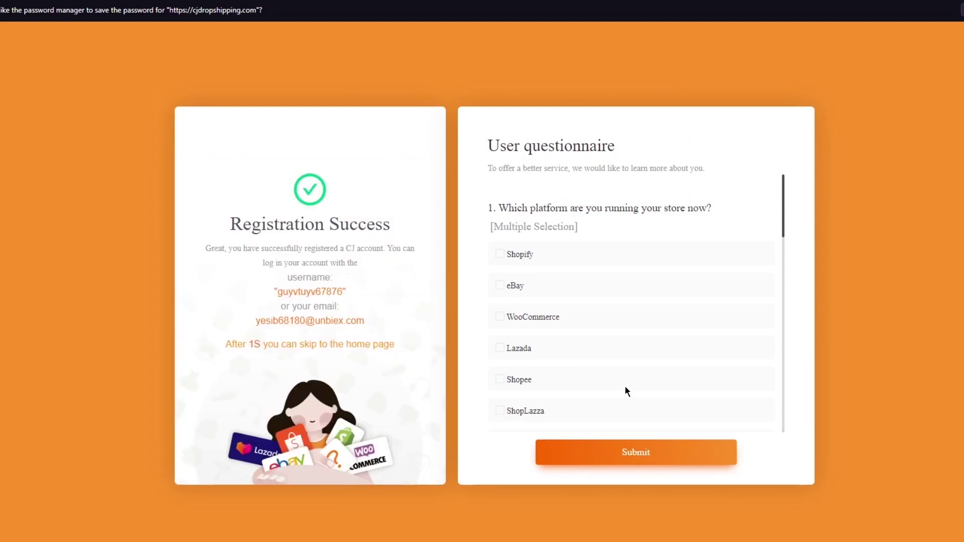
# Step: Choose Shopify as the store platform in the questionnaire and submit it
pyautogui.click(613, 241)
pyautogui.click(635, 448)
pyautogui.scroll(-5, 637, 340)
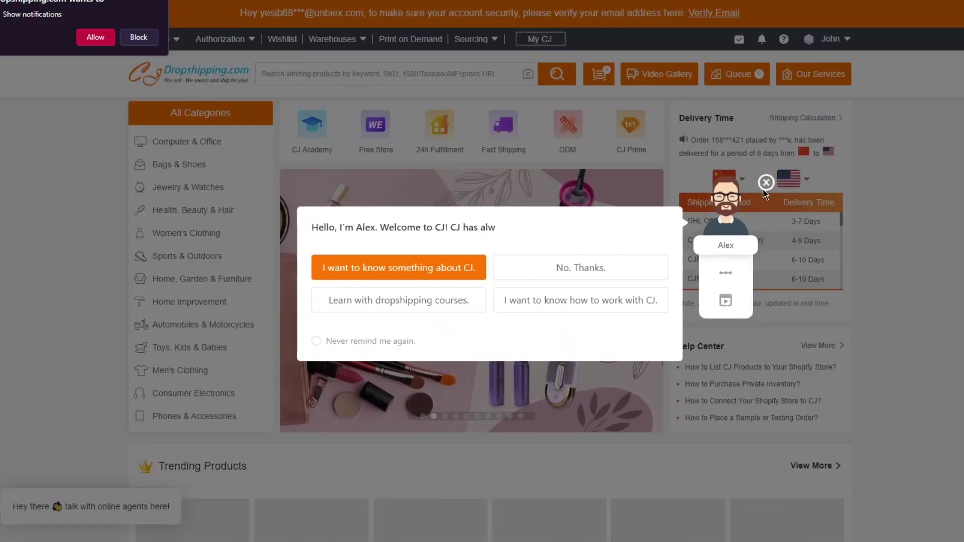
# Step: Close the Alex welcome assistant's greeting
pyautogui.click(765, 187)
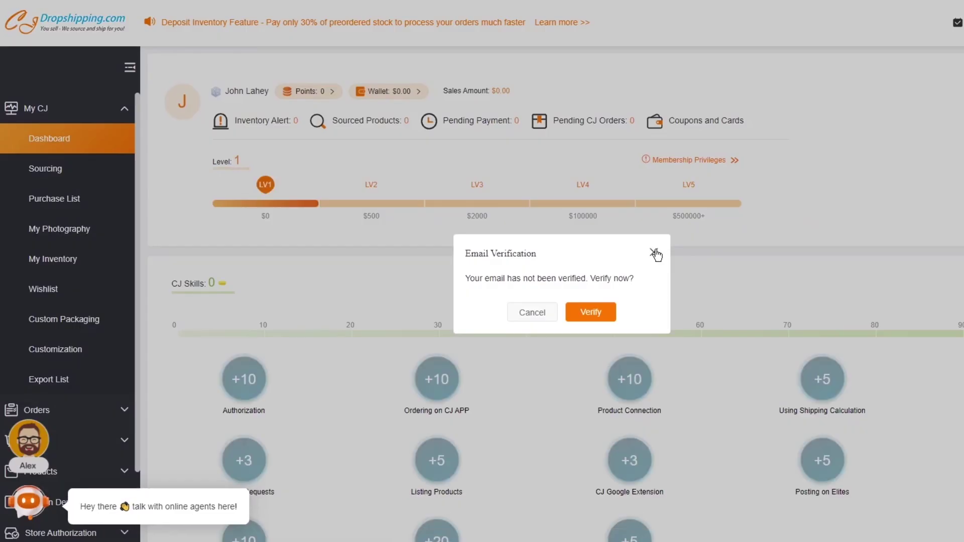
# Step: Dismiss the email verification prompt and expand the Orders section of the sidebar
pyautogui.click(655, 253)
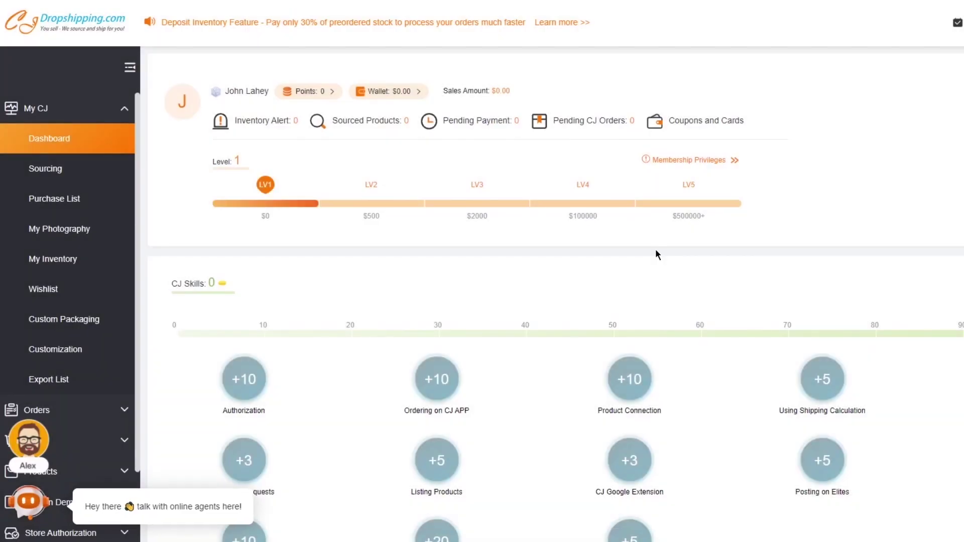
pyautogui.scroll(-3, 73, 226)
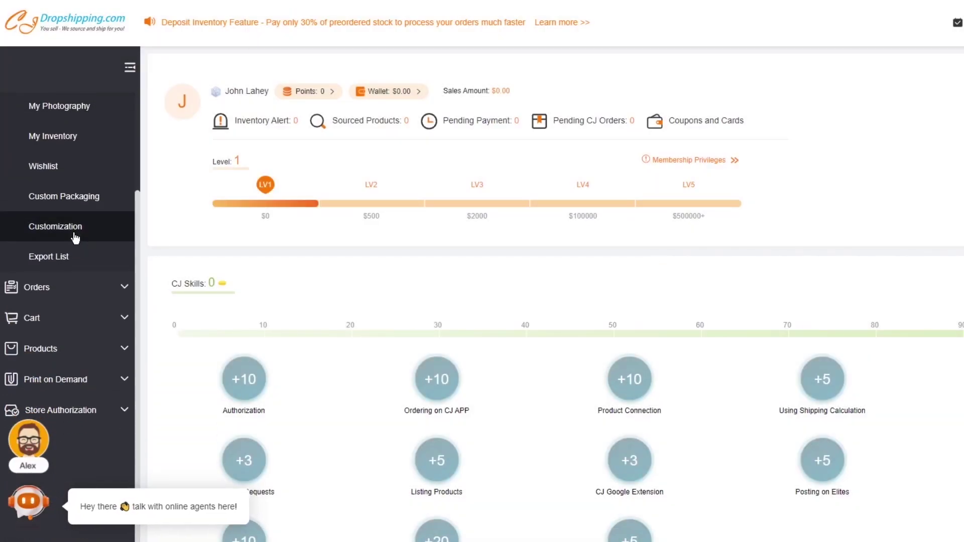
pyautogui.click(114, 285)
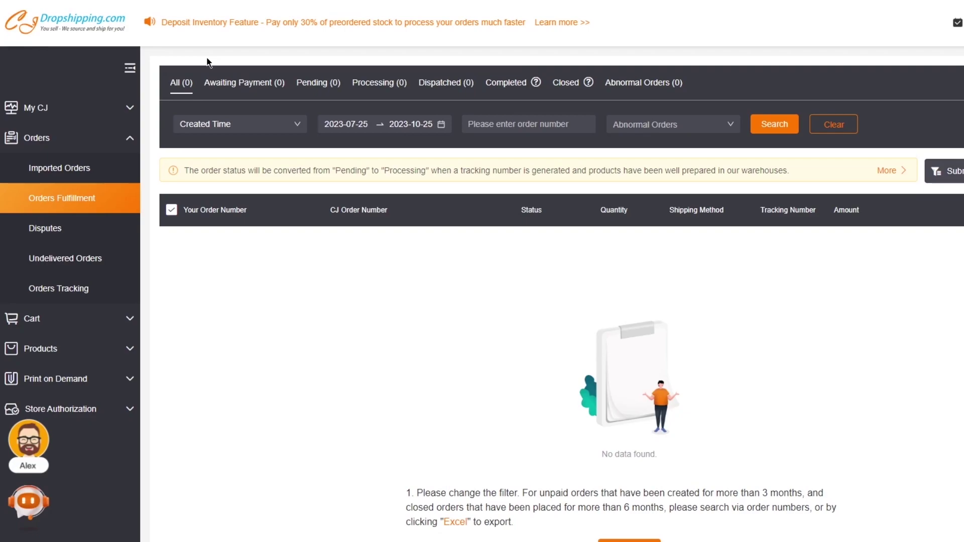
pyautogui.scroll(-1, 272, 243)
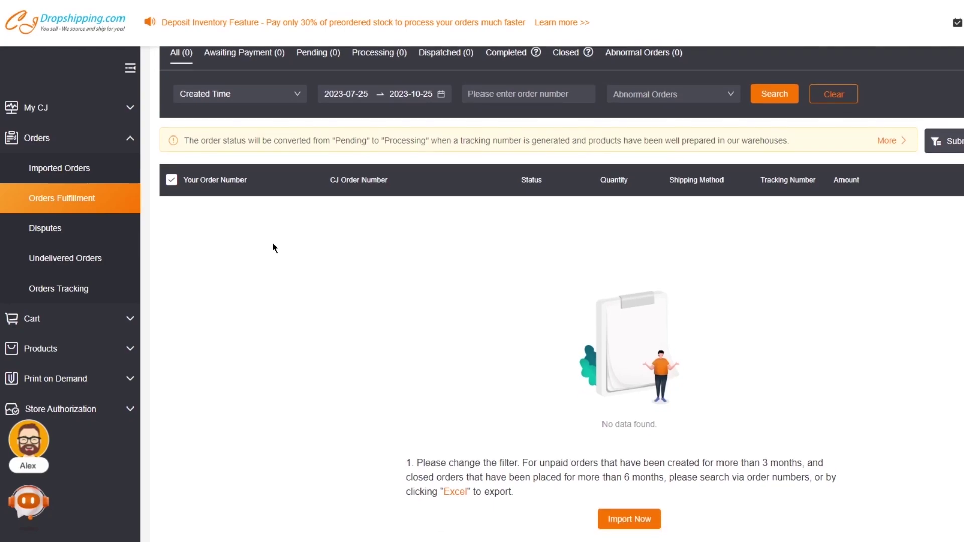
pyautogui.click(814, 424)
pyautogui.moveTo(376, 438); pyautogui.dragTo(595, 497)
pyautogui.tripleClick(546, 505)
pyautogui.click(517, 486)
pyautogui.tripleClick(538, 489)
pyautogui.click(553, 504)
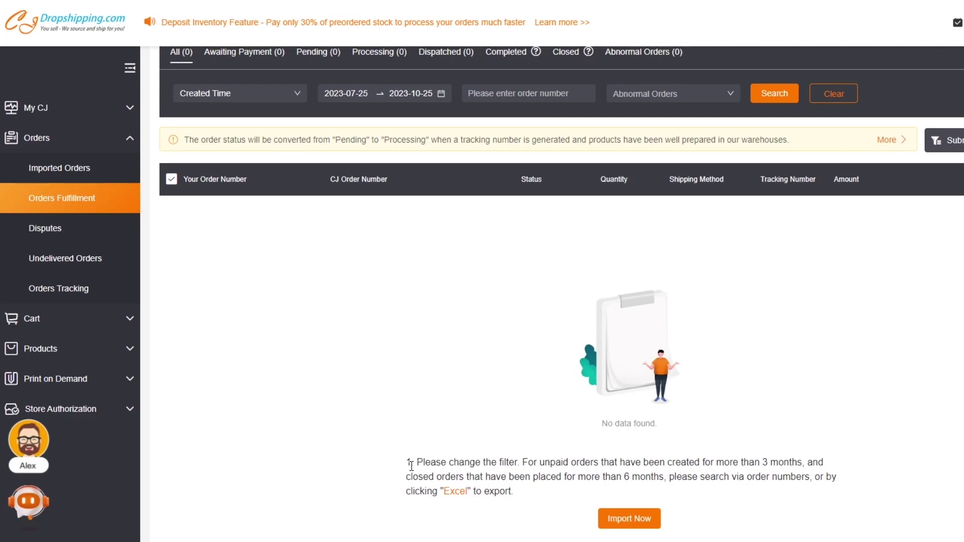
pyautogui.scroll(1, 344, 458)
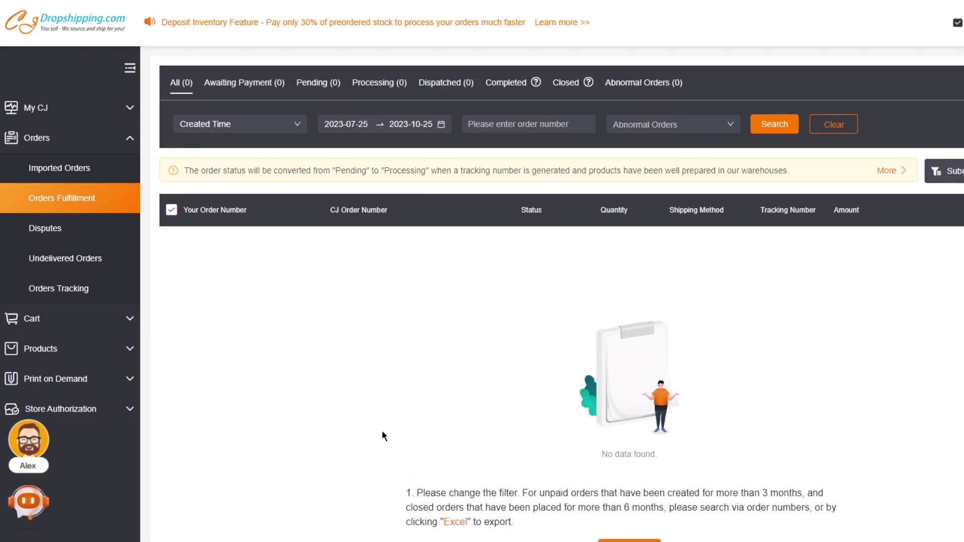